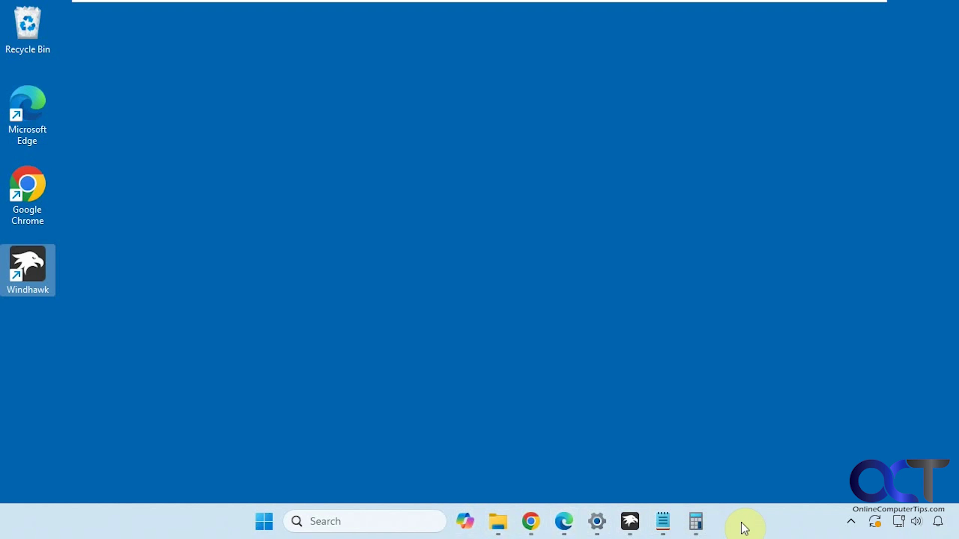
# Bring Windhawk to the front after flipping through Calculator, Notepad and other open windows
pyautogui.click(696, 522)
pyautogui.click(663, 522)
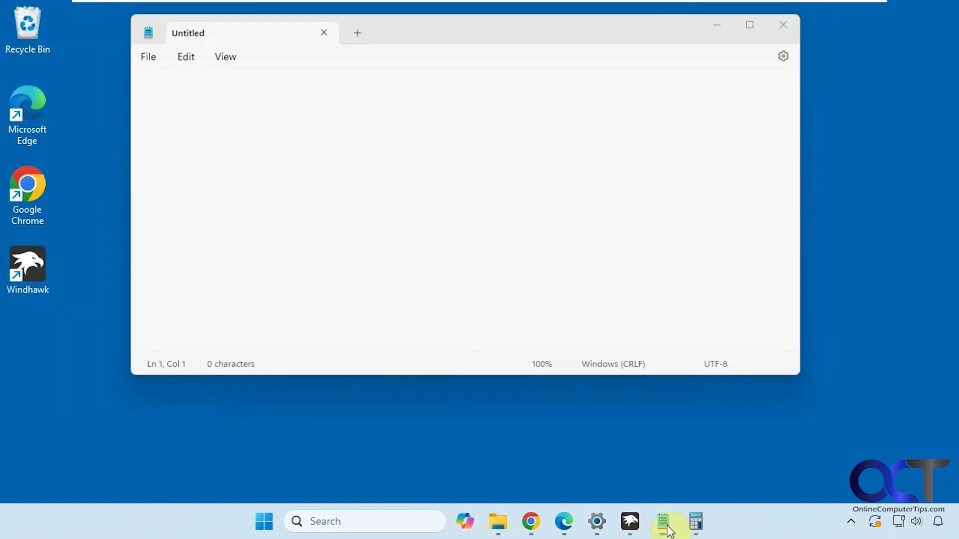
pyautogui.click(664, 522)
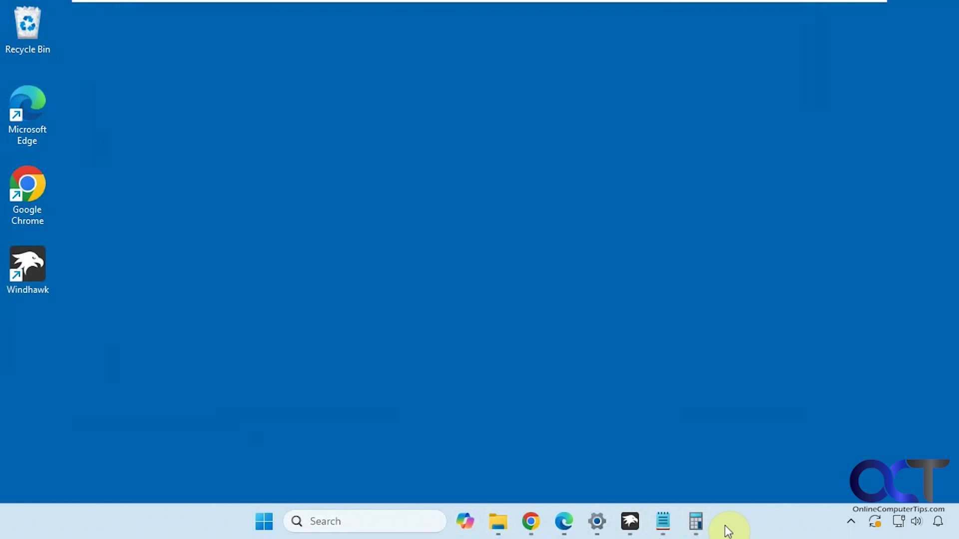
pyautogui.hotkey('alt', 'Tab')
pyautogui.press('Tab')
pyautogui.press('Tab')
pyautogui.press('Tab')
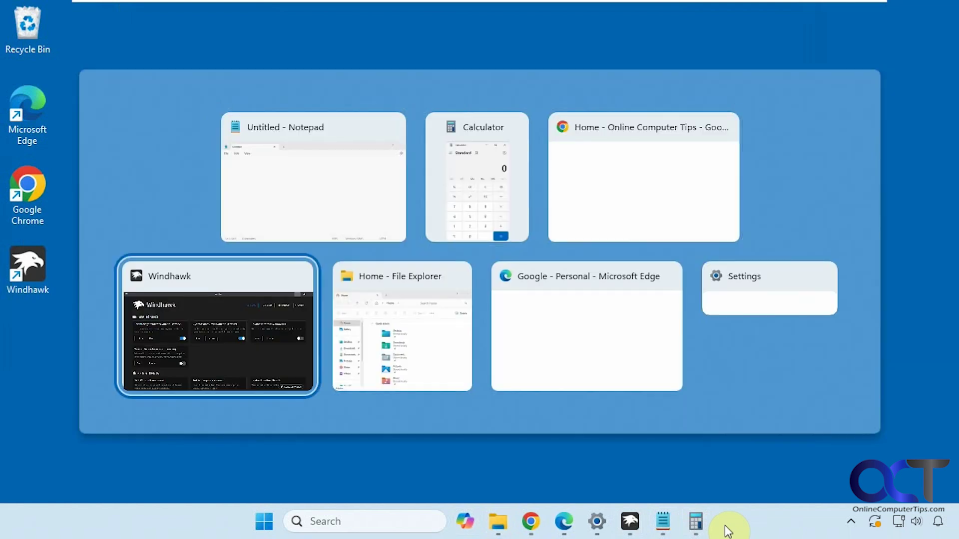
pyautogui.press('Tab')
pyautogui.press('Tab')
pyautogui.press('Tab')
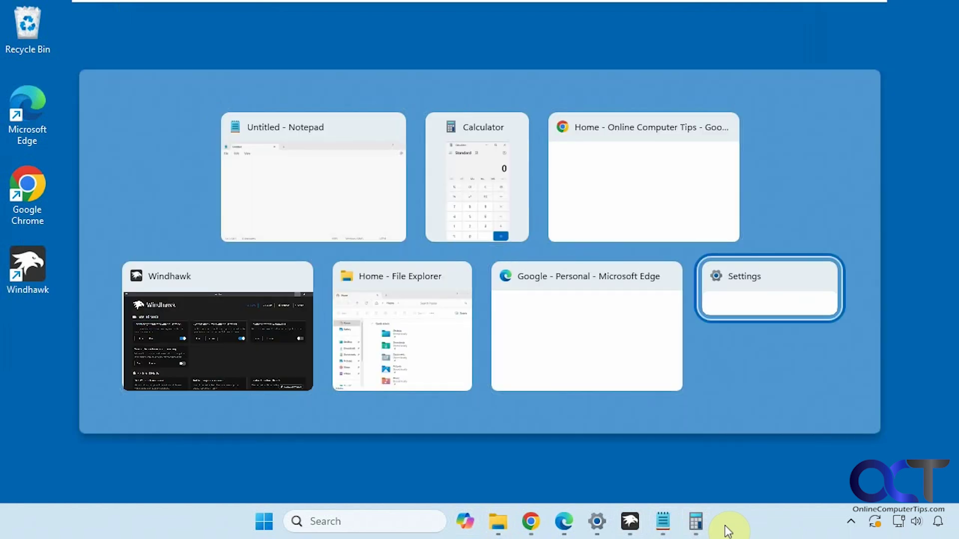
pyautogui.press('Tab')
pyautogui.press('Tab')
pyautogui.press('Tab')
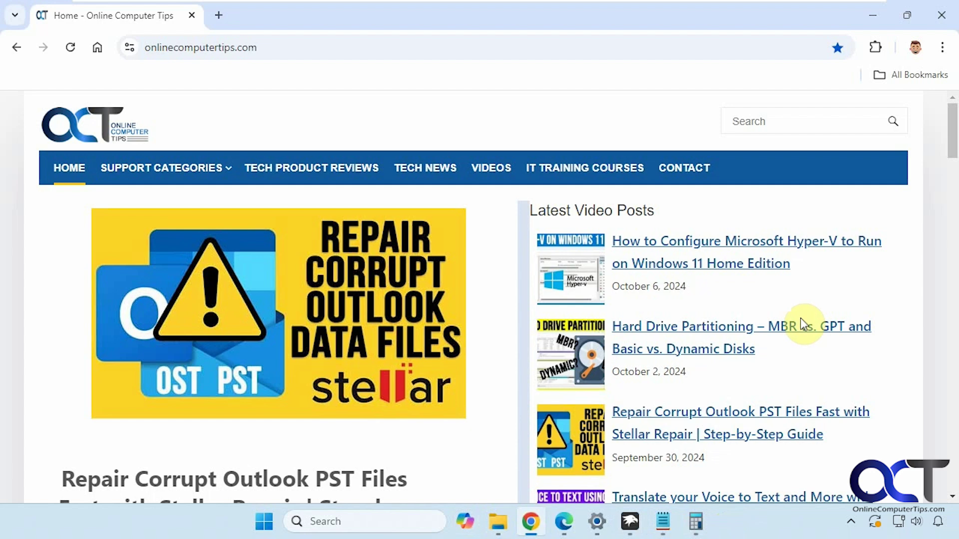
pyautogui.click(873, 16)
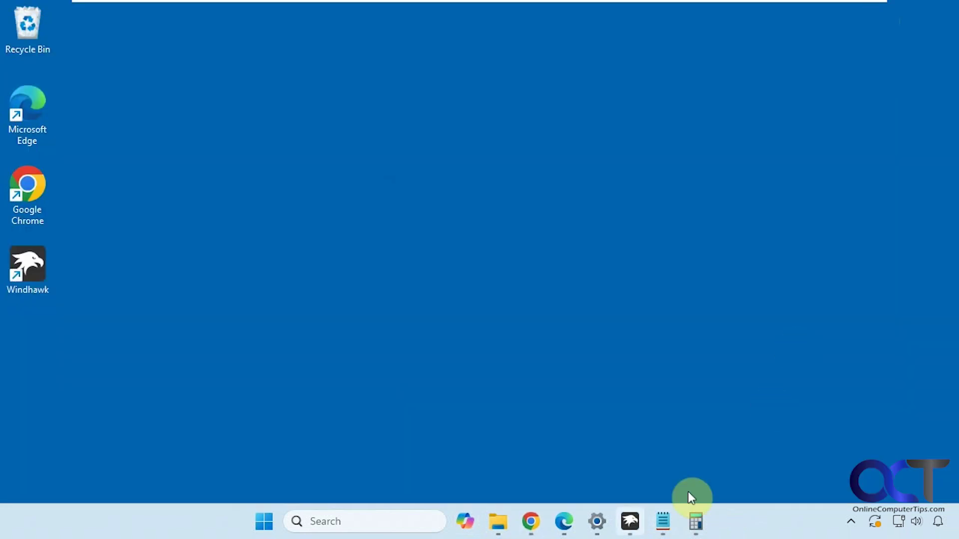
pyautogui.hotkey('alt', 'Tab')
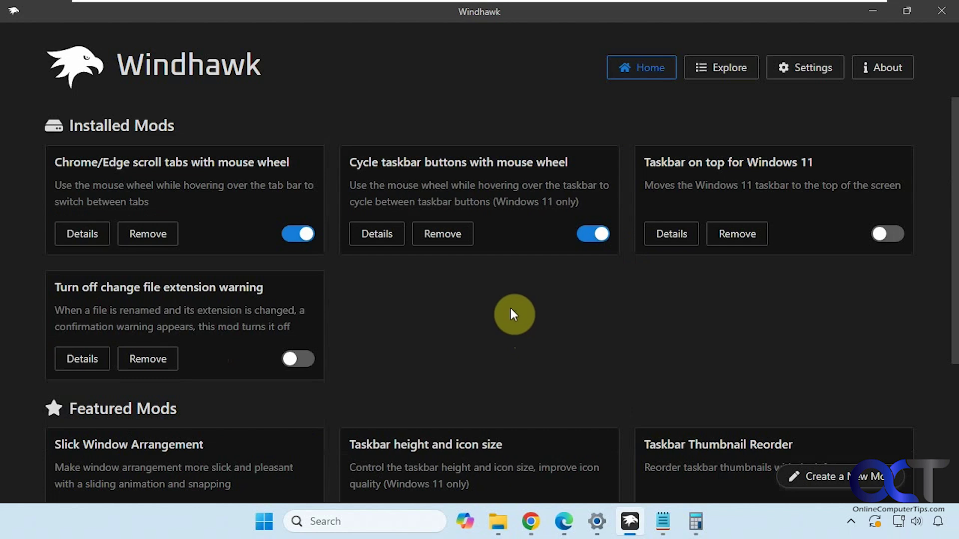
# Browse the Explore catalogue, view Windows 11 Start Menu Styler details, and return to Installed Mods
pyautogui.click(721, 68)
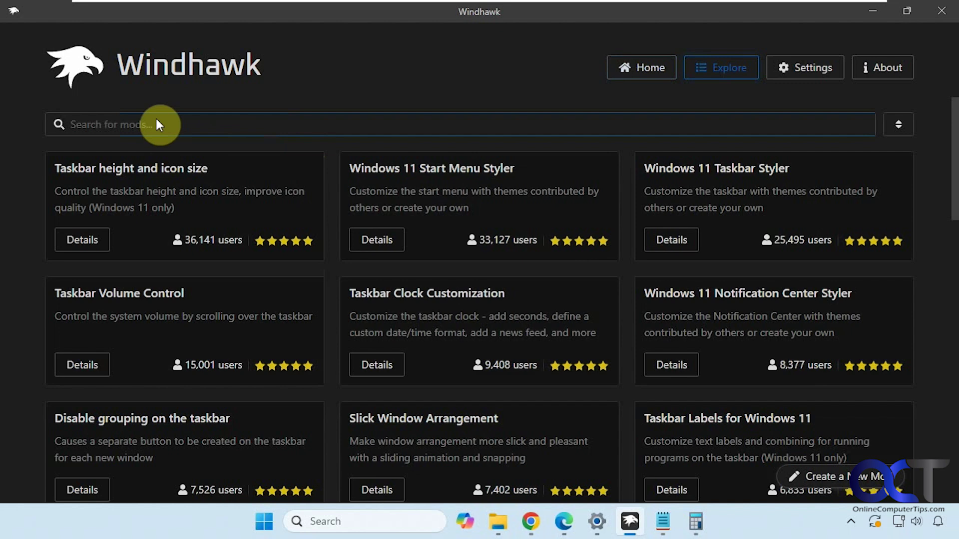
pyautogui.click(641, 67)
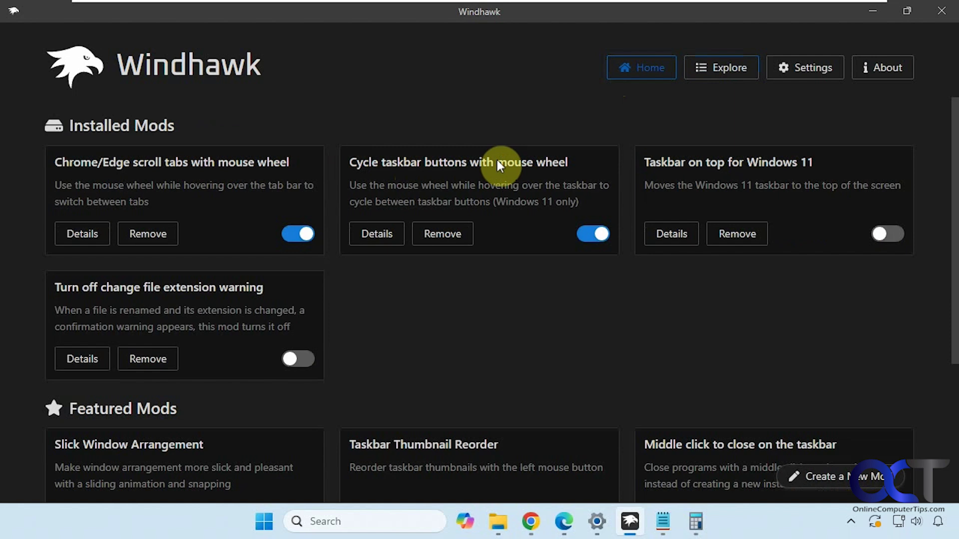
pyautogui.click(708, 68)
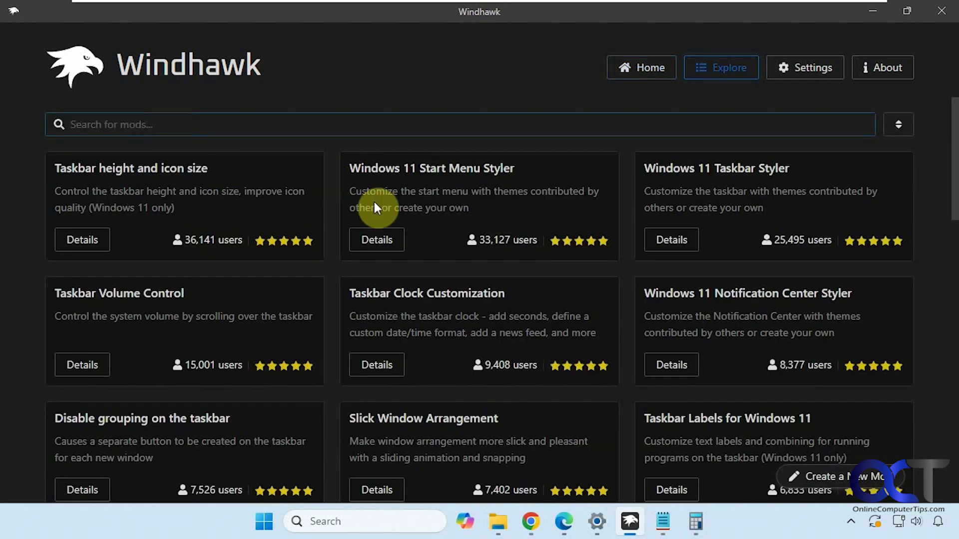
pyautogui.click(377, 225)
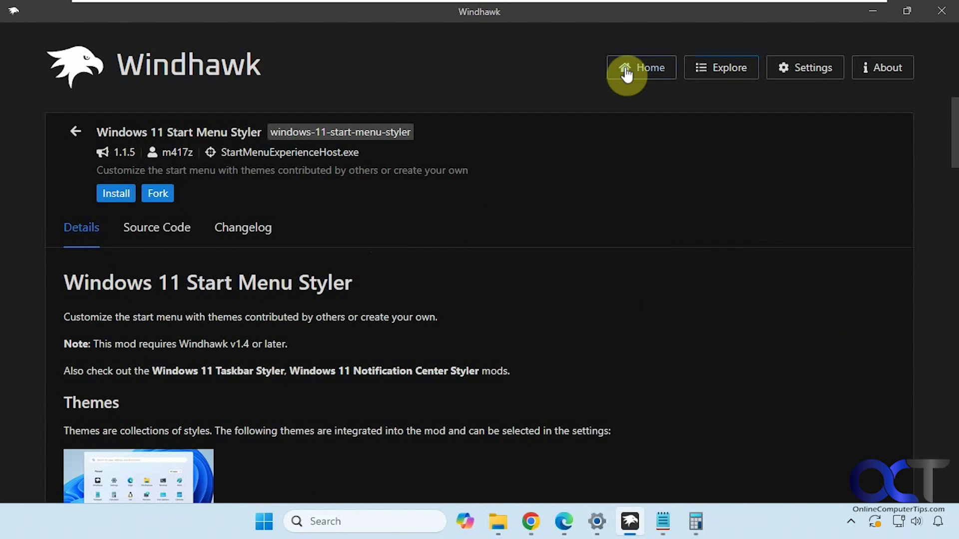
pyautogui.click(641, 68)
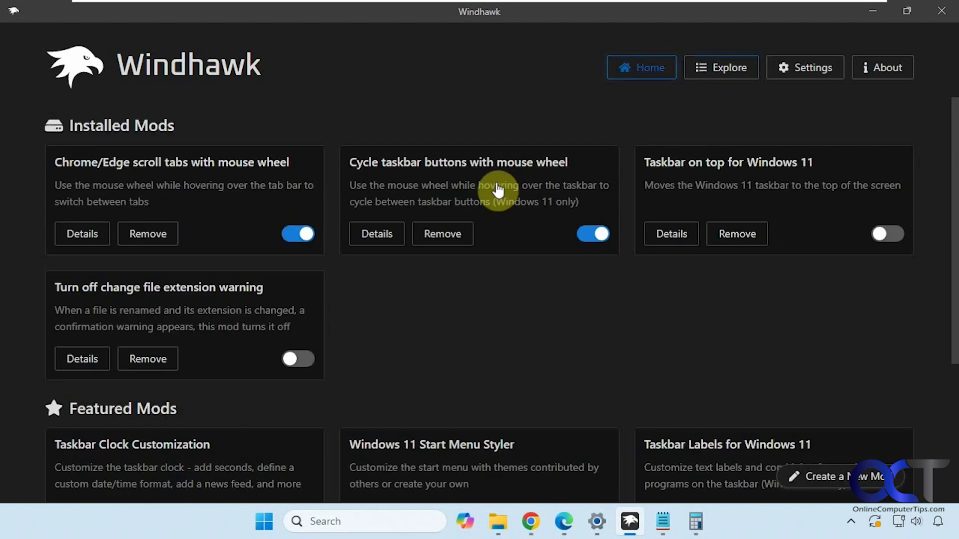
# Show the settings of the Cycle taskbar buttons with mouse wheel mod
pyautogui.click(376, 234)
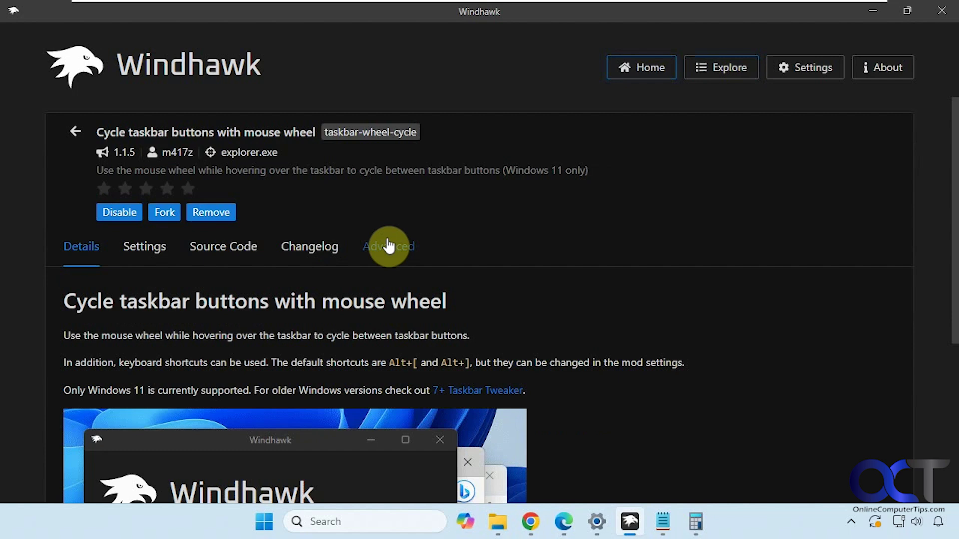
pyautogui.scroll(-3, 387, 274)
pyautogui.scroll(-2, 387, 276)
pyautogui.scroll(-1, 387, 277)
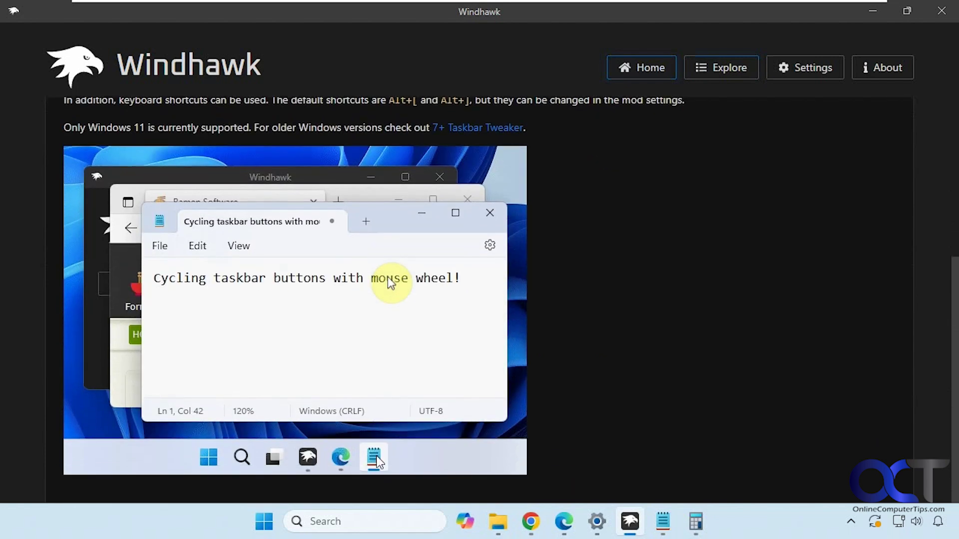
pyautogui.scroll(3, 388, 277)
pyautogui.scroll(3, 388, 277)
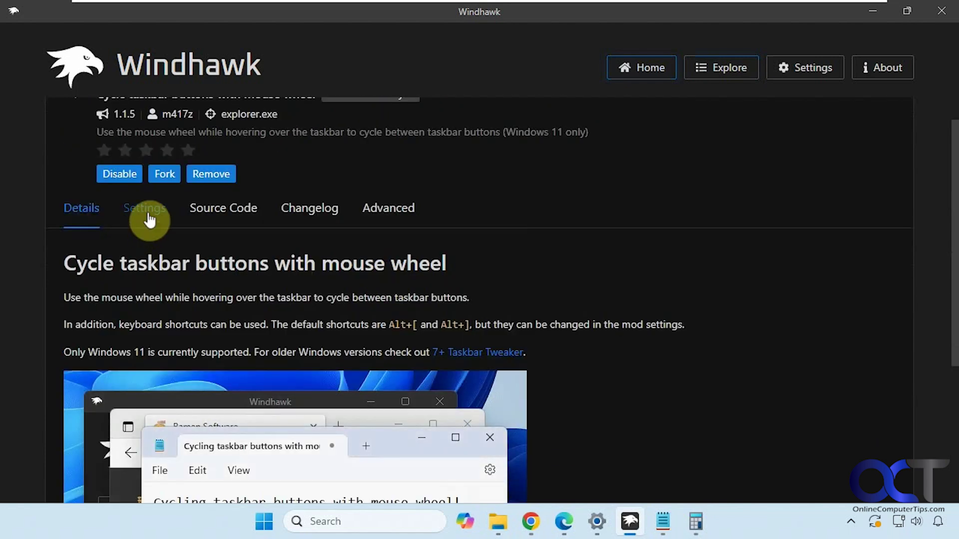
pyautogui.click(145, 208)
pyautogui.scroll(-1, 254, 328)
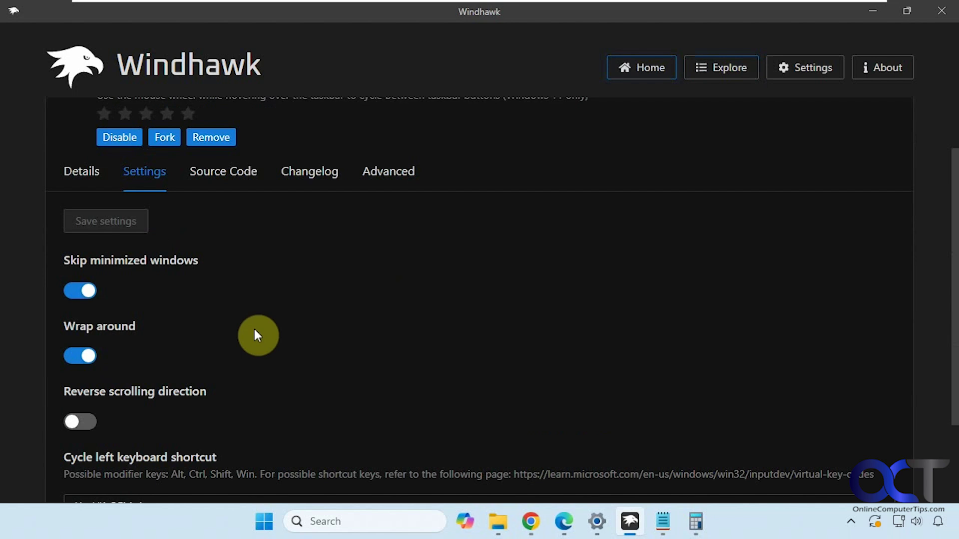
pyautogui.scroll(-2, 253, 327)
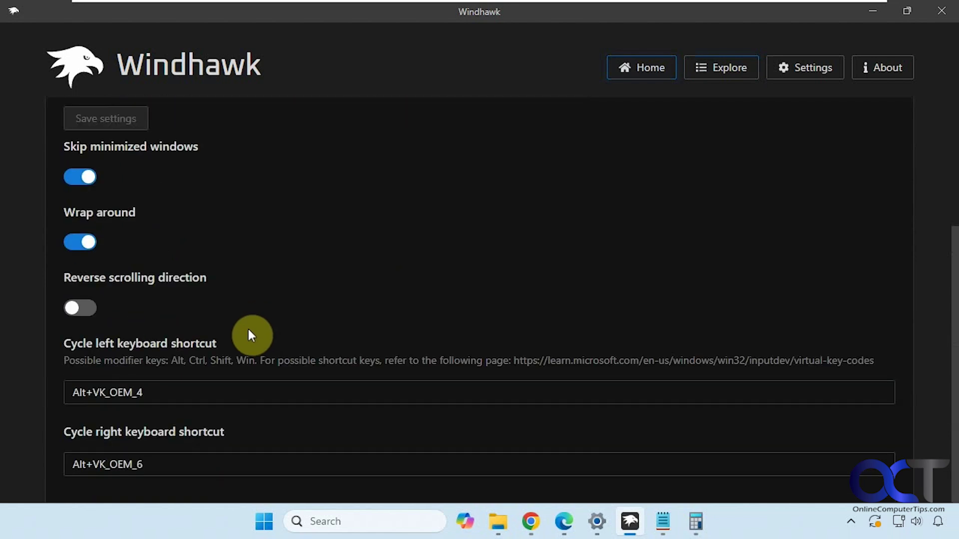
pyautogui.scroll(4, 248, 326)
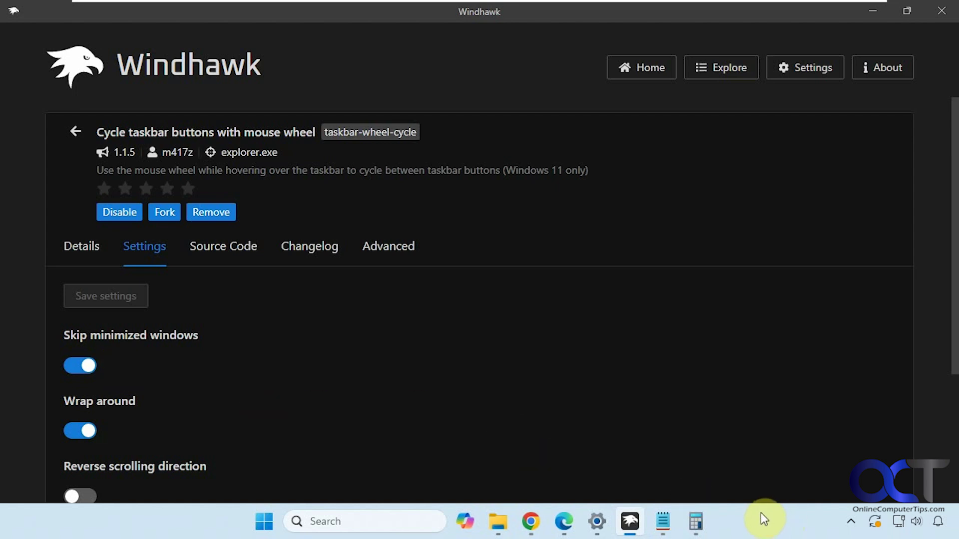
pyautogui.scroll(-1, 696, 522)
pyautogui.scroll(-1, 663, 522)
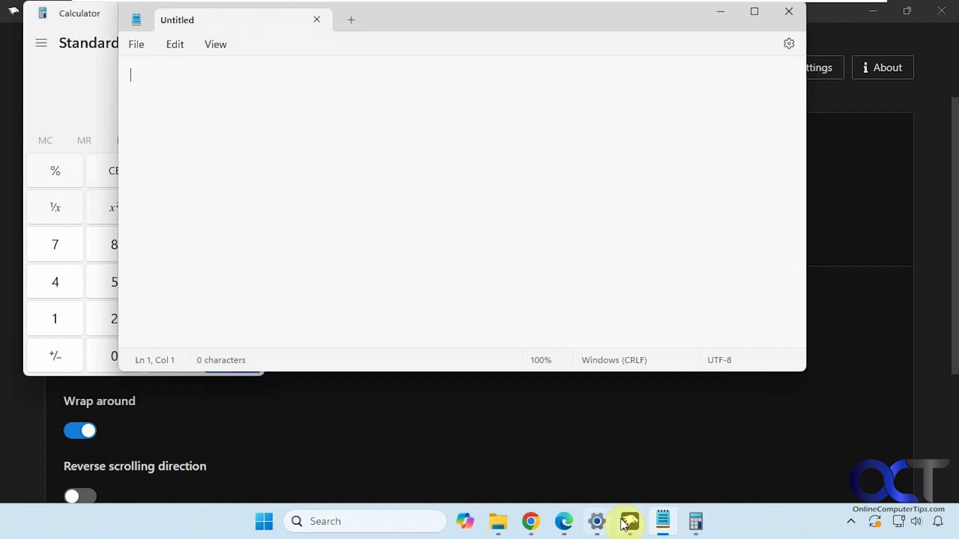
# Cycle through the open app windows via the taskbar and minimize Calculator
pyautogui.click(628, 522)
pyautogui.click(530, 522)
pyautogui.click(498, 522)
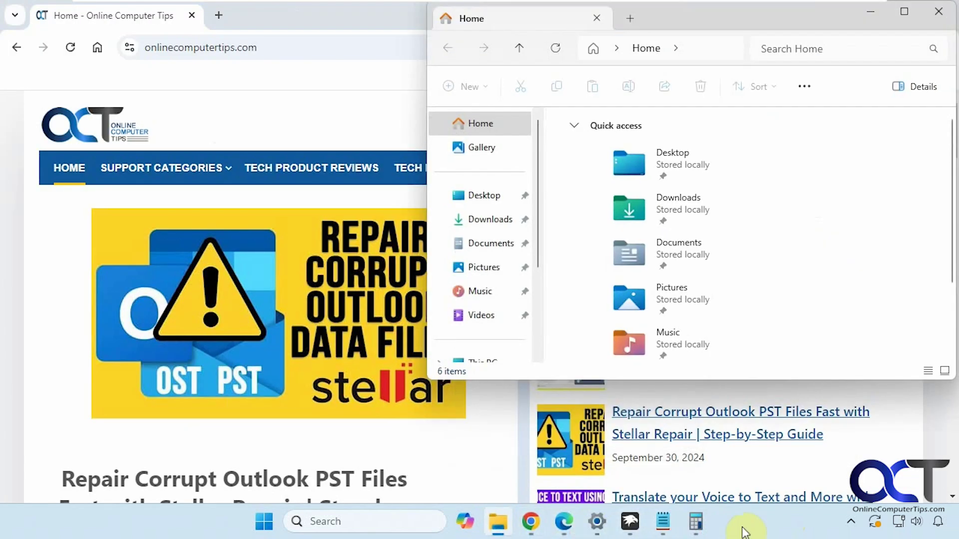
pyautogui.scroll(-1, 743, 531)
pyautogui.scroll(-1, 744, 530)
pyautogui.scroll(-1, 757, 529)
pyautogui.scroll(-1, 759, 529)
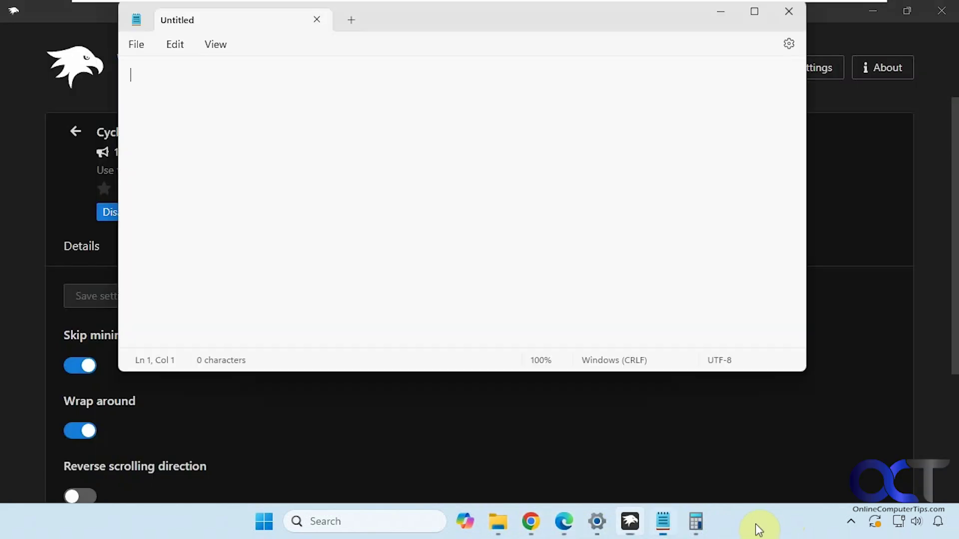
pyautogui.scroll(-1, 758, 529)
pyautogui.scroll(-1, 752, 529)
pyautogui.scroll(-1, 749, 530)
pyautogui.scroll(-1, 746, 527)
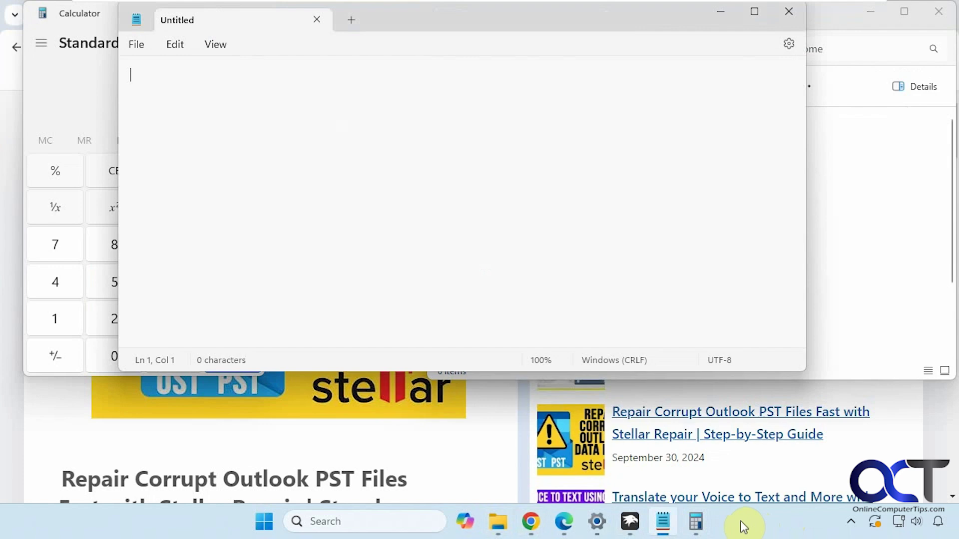
pyautogui.scroll(-1, 744, 527)
pyautogui.scroll(-1, 742, 527)
pyautogui.scroll(-1, 739, 525)
pyautogui.scroll(-1, 734, 523)
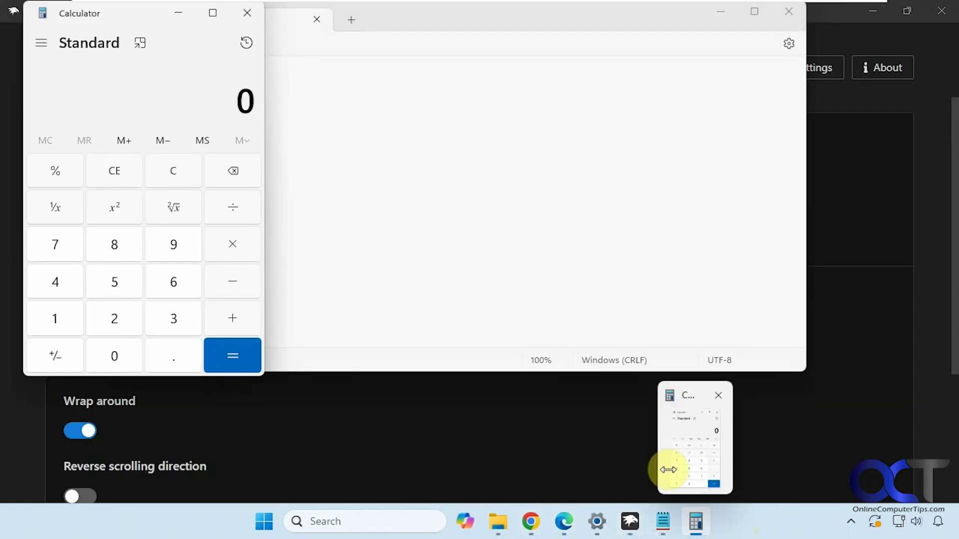
pyautogui.click(177, 13)
pyautogui.scroll(-1, 725, 519)
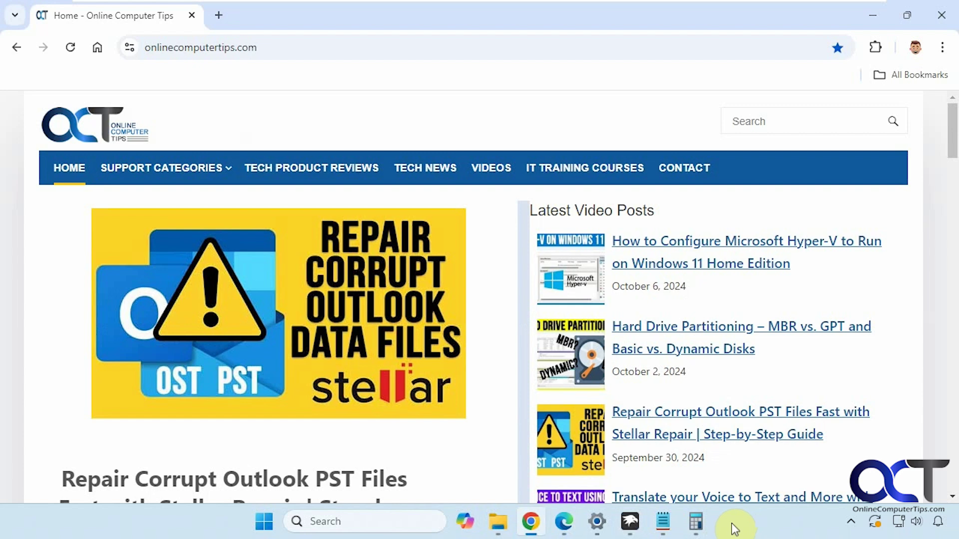
pyautogui.scroll(-1, 725, 520)
pyautogui.scroll(-1, 725, 520)
pyautogui.scroll(1, 726, 520)
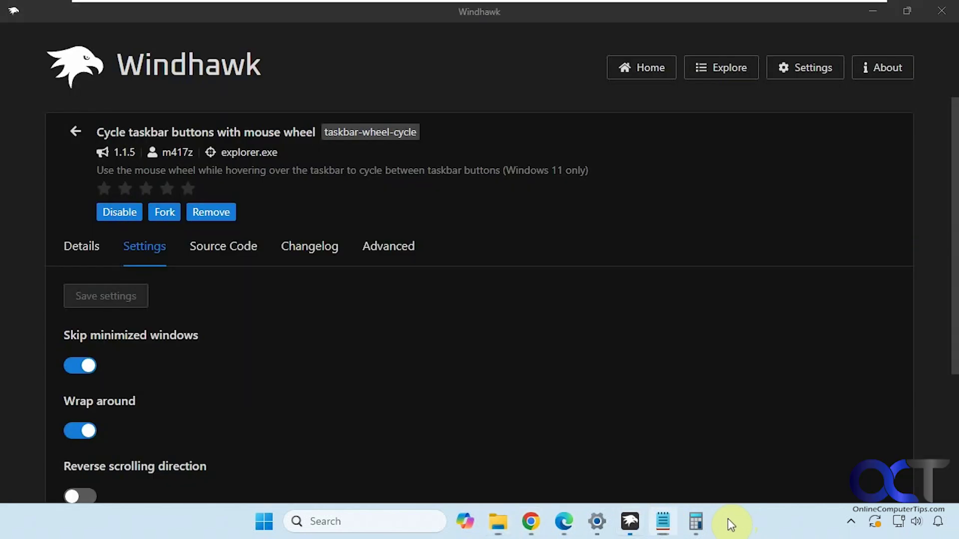
pyautogui.scroll(-2, 727, 518)
pyautogui.scroll(-1, 726, 519)
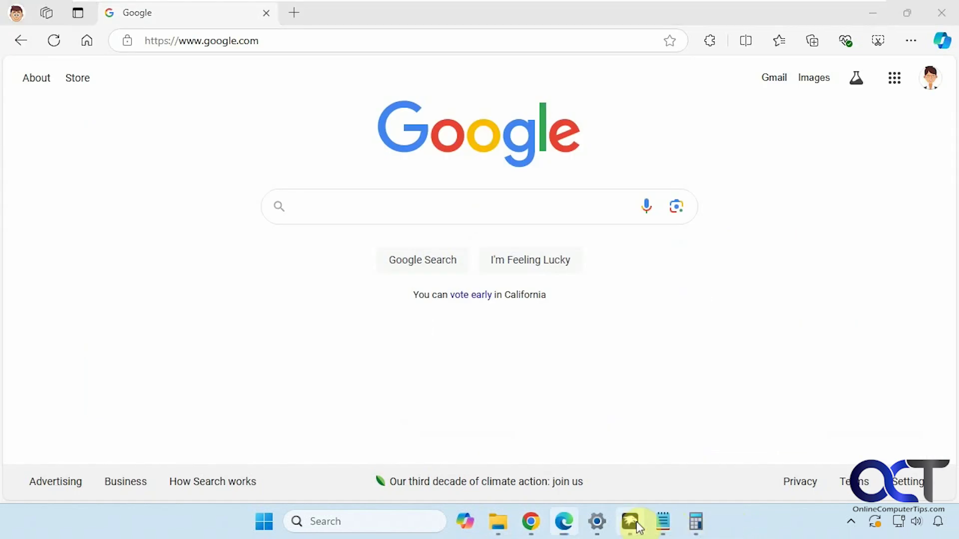
pyautogui.scroll(-1, 726, 520)
# Switch Skip minimized windows off, cycle the apps again and minimize Calculator
pyautogui.click(80, 366)
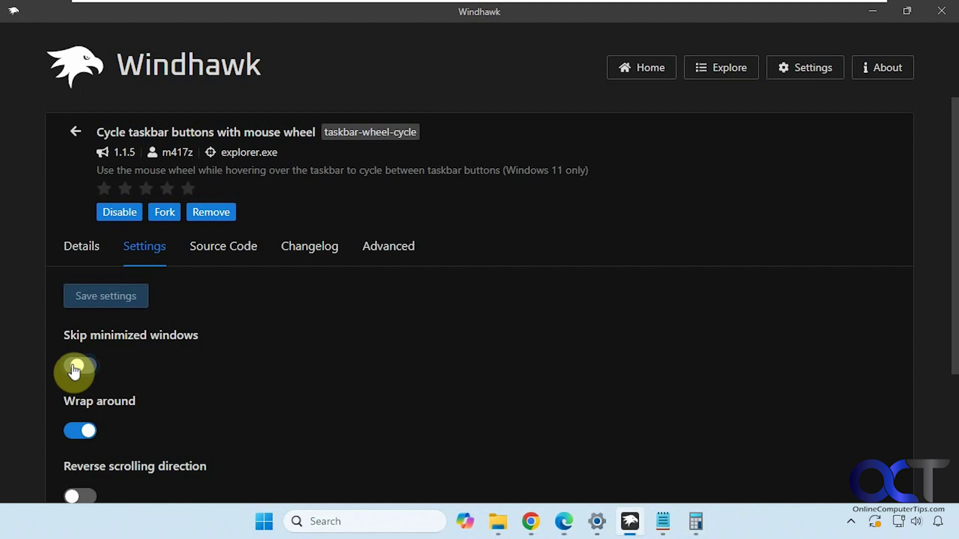
pyautogui.scroll(-1, 751, 520)
pyautogui.scroll(-1, 750, 520)
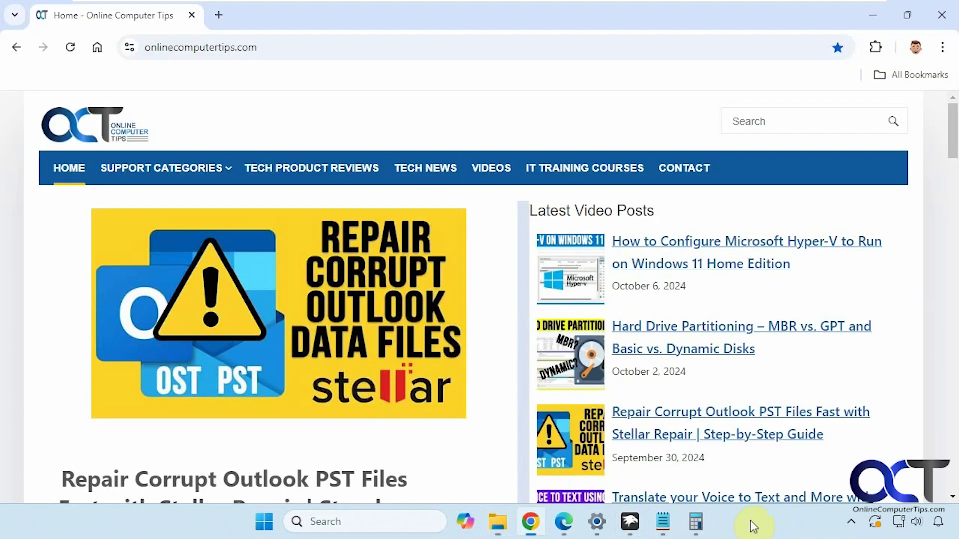
pyautogui.scroll(-1, 750, 520)
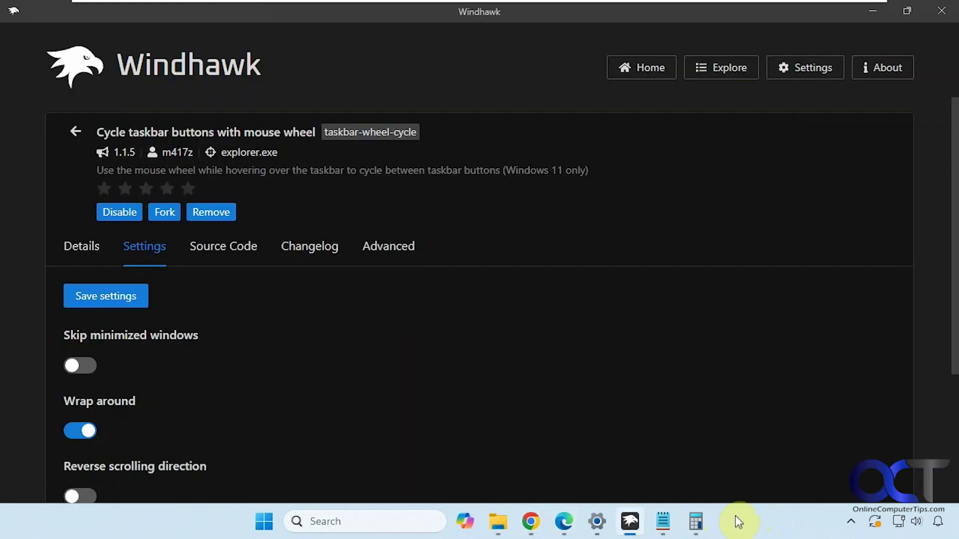
pyautogui.scroll(-1, 736, 516)
pyautogui.scroll(-1, 735, 516)
pyautogui.scroll(-1, 735, 516)
pyautogui.scroll(-1, 735, 516)
pyautogui.scroll(-1, 735, 515)
pyautogui.scroll(-1, 733, 516)
pyautogui.scroll(-1, 733, 516)
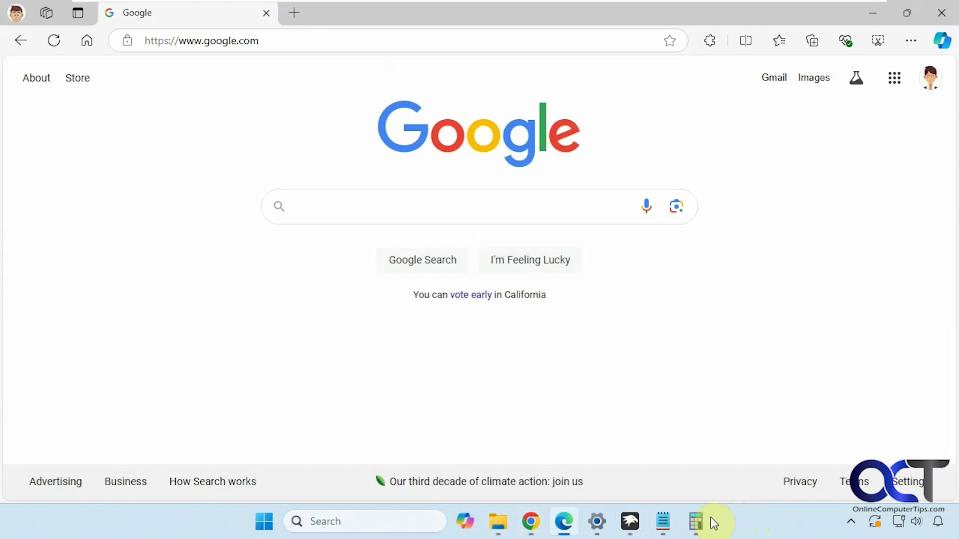
pyautogui.scroll(-1, 733, 516)
pyautogui.scroll(-1, 726, 519)
pyautogui.scroll(-1, 726, 519)
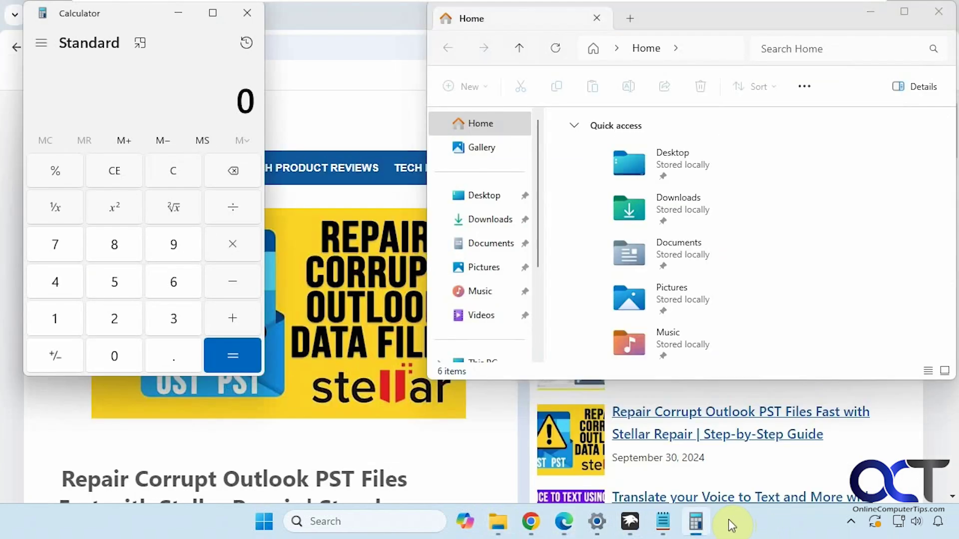
pyautogui.click(696, 522)
pyautogui.scroll(-1, 733, 523)
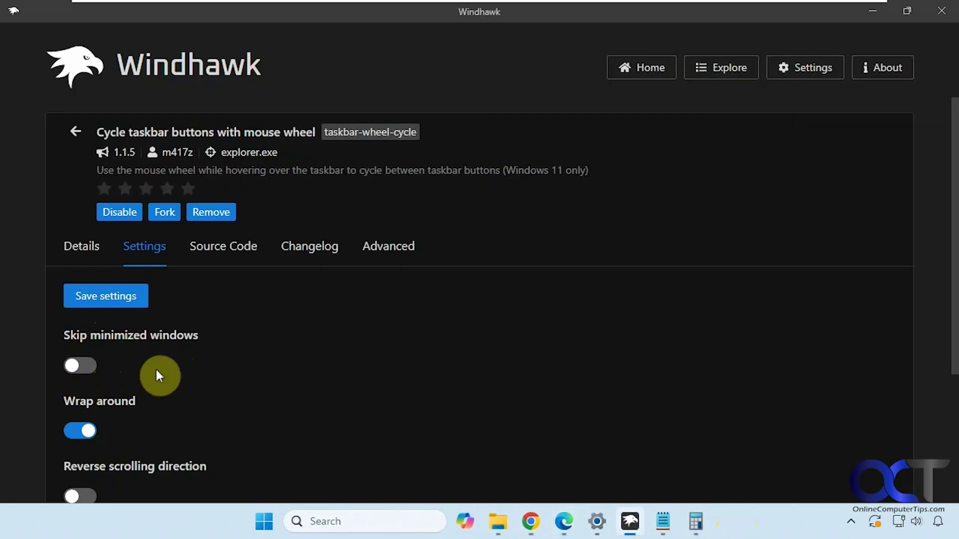
pyautogui.scroll(-2, 155, 368)
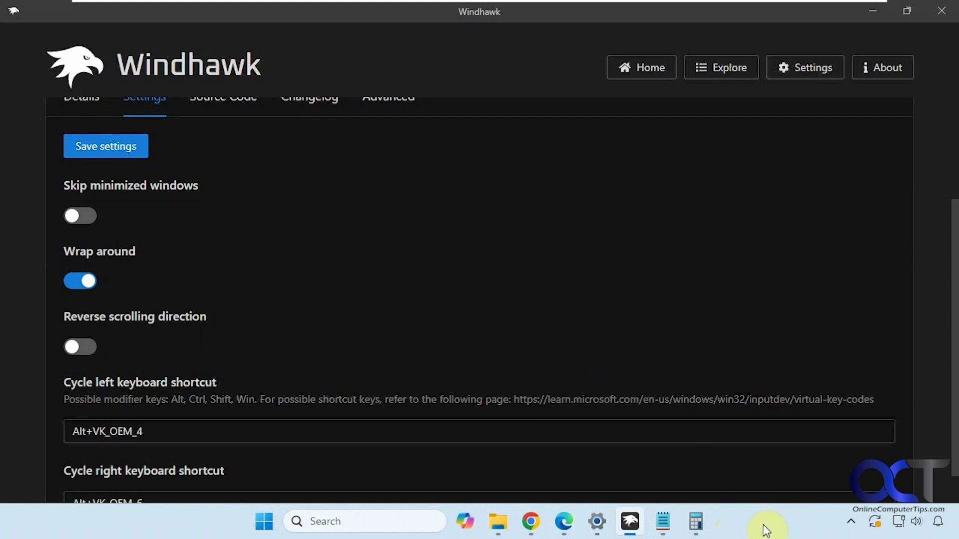
pyautogui.scroll(2, 728, 476)
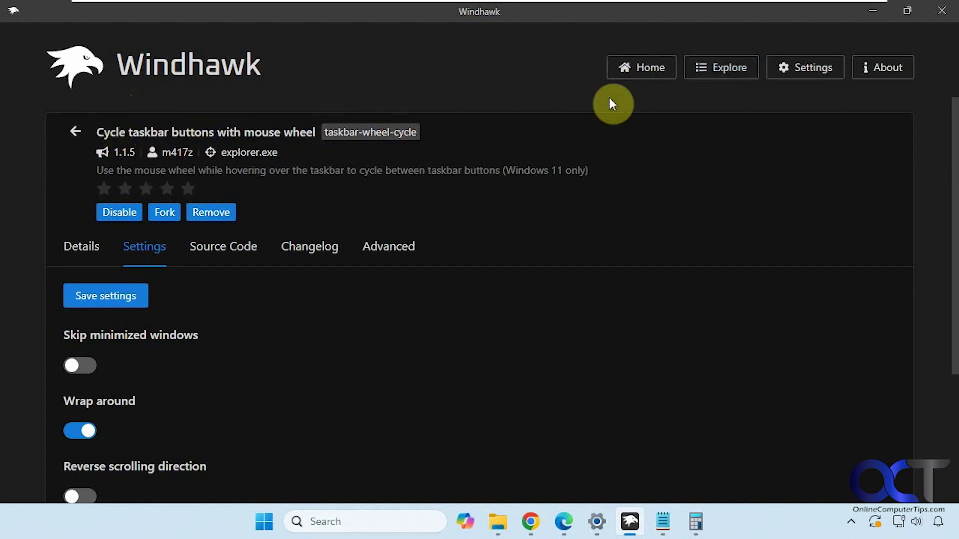
# Leave the mod settings for the Explore catalogue of available mods
pyautogui.click(721, 67)
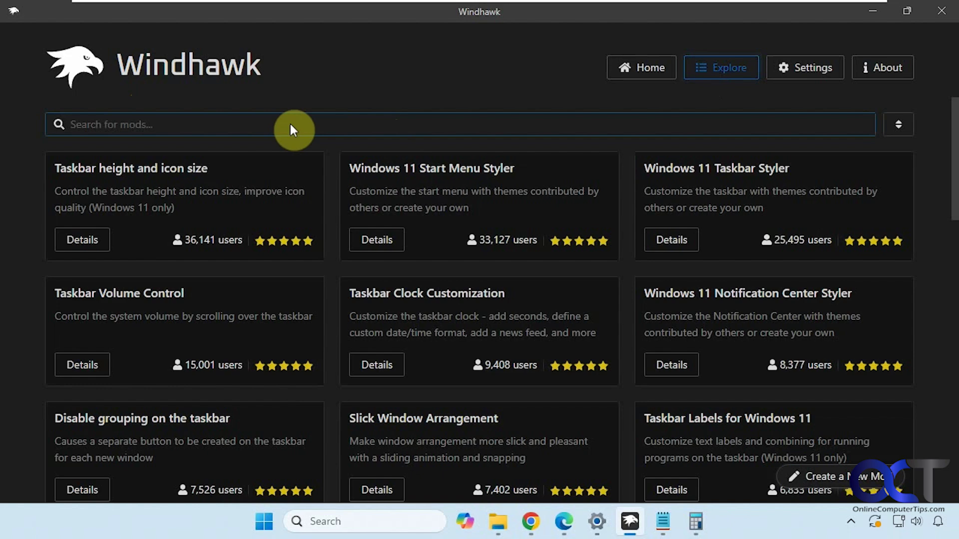